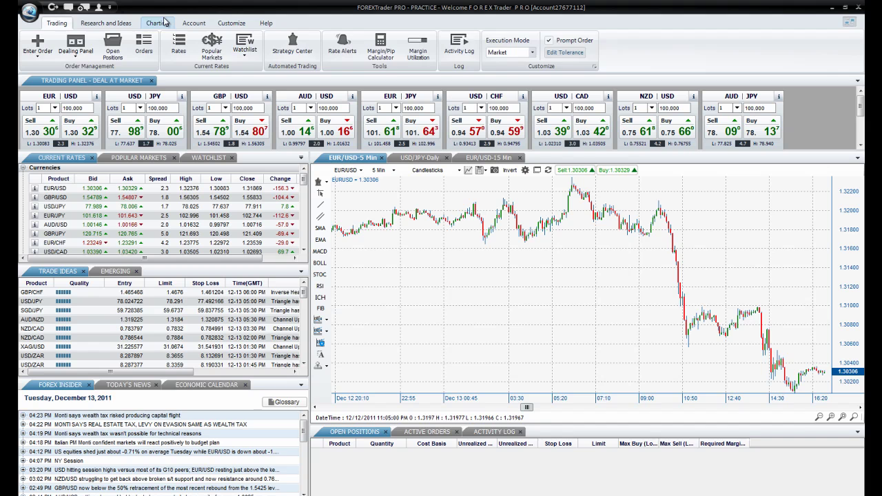
Step: Show the Charting ribbon tools above the open EUR/USD charts
left_click(157, 22)
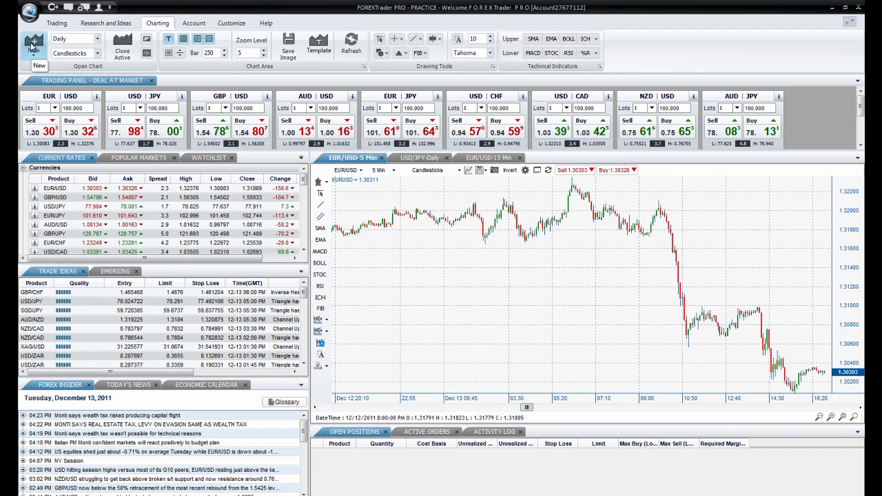
Step: Open a new AUD/USD chart with the 15 Min timeframe and Candlesticks style
left_click(97, 40)
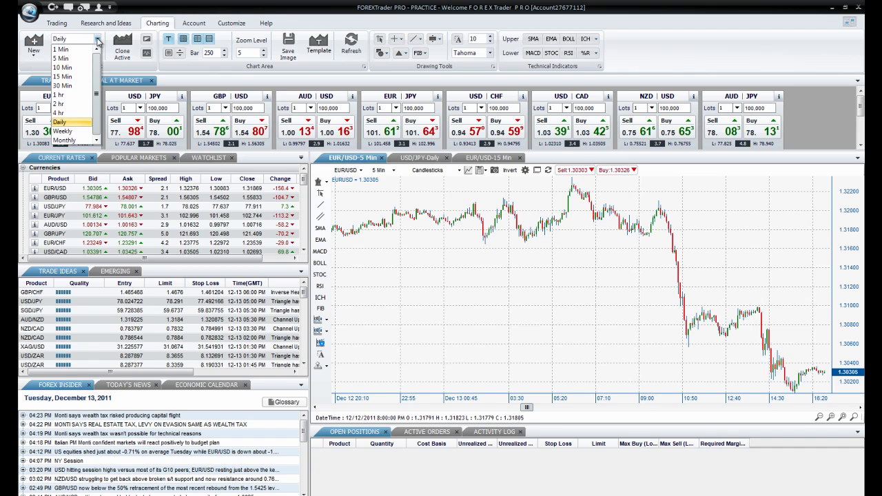
left_click(75, 77)
left_click(97, 53)
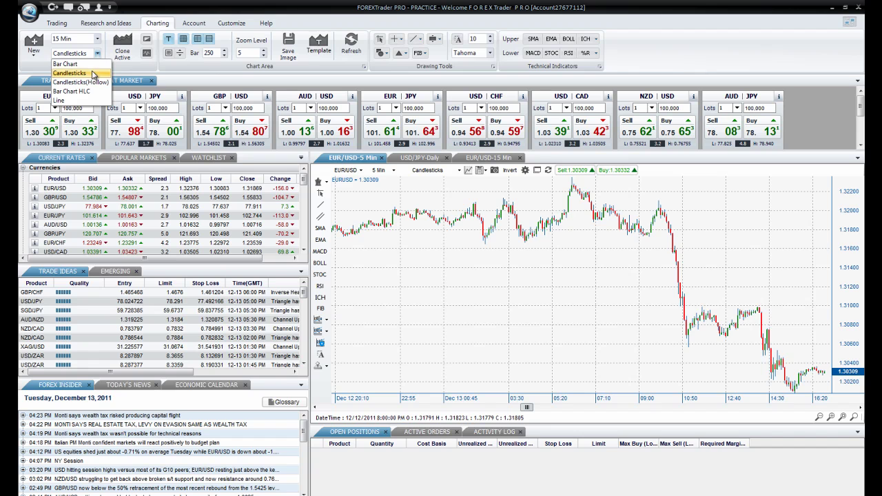
left_click(93, 73)
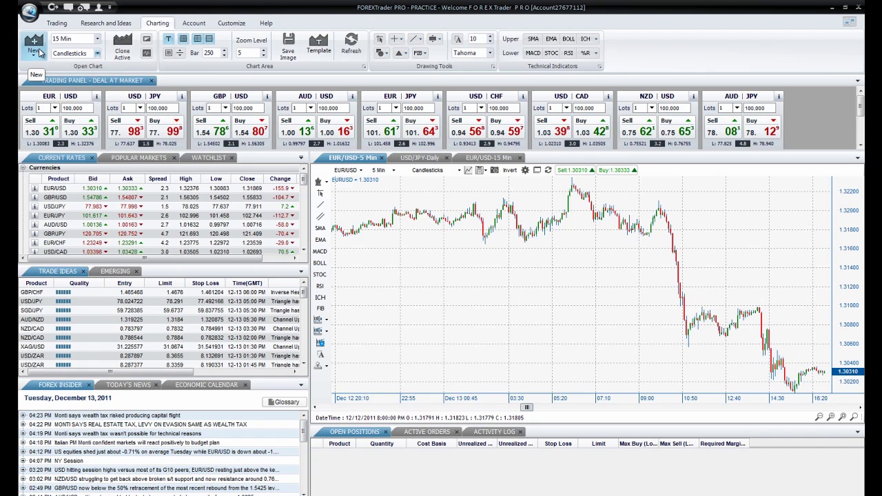
left_click(39, 52)
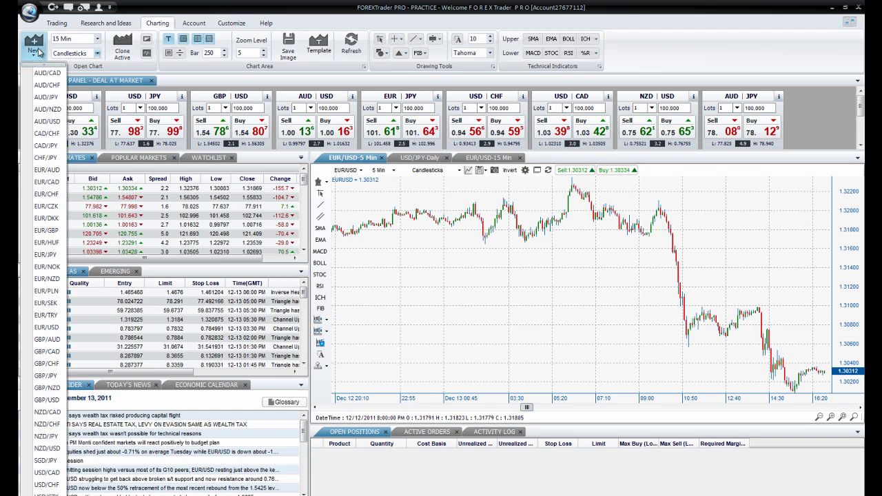
left_click(49, 122)
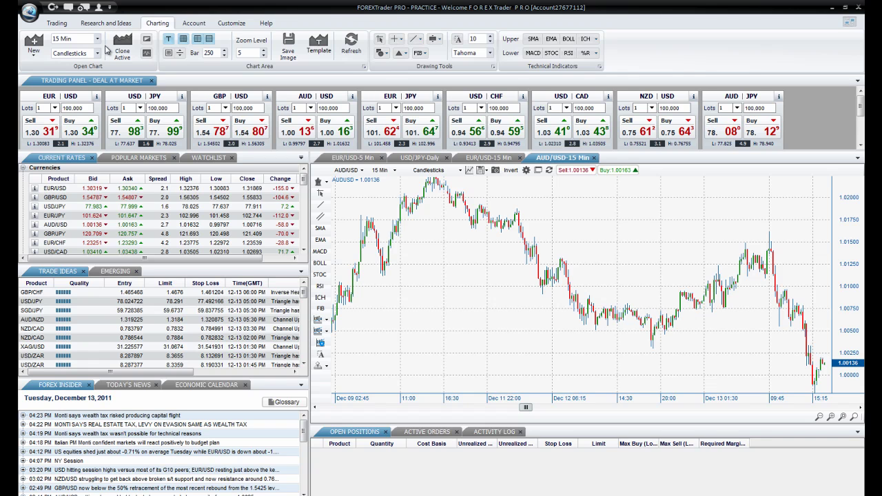
Step: Add SMA, EMA and MACD to the AUD/USD 15 Min chart, then clone it into a floating window
left_click(76, 163)
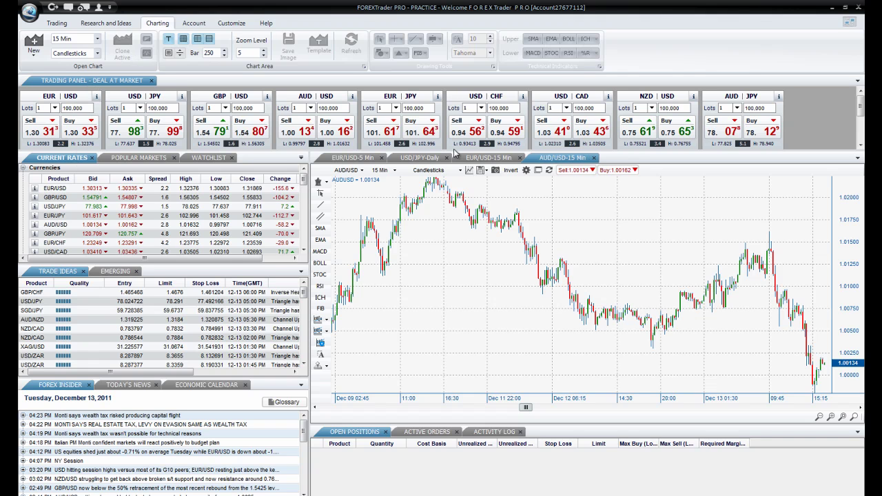
left_click(552, 161)
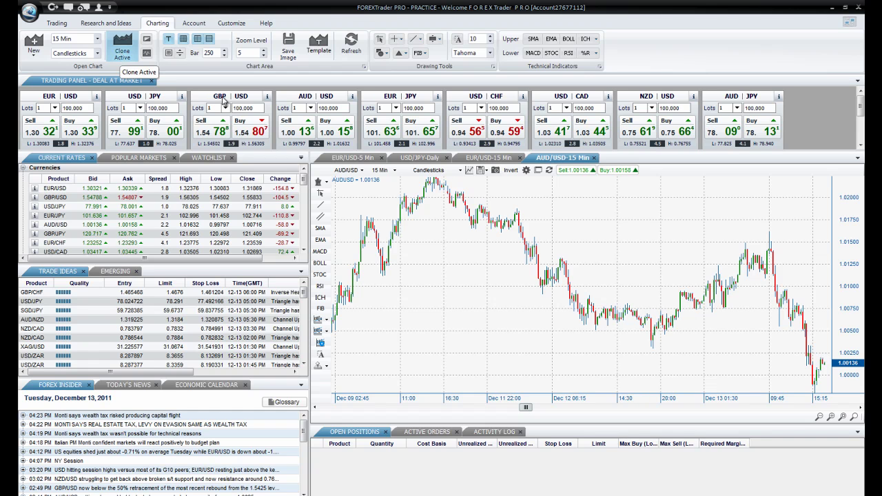
left_click(319, 229)
left_click(319, 239)
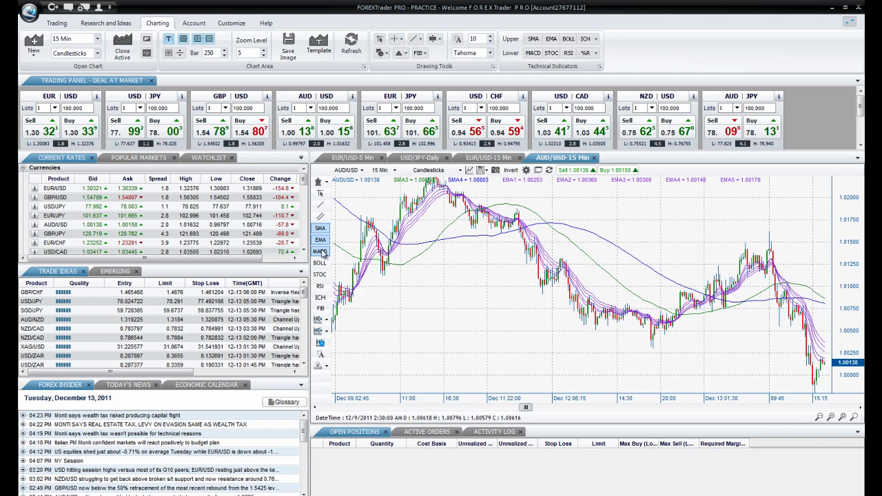
left_click(320, 251)
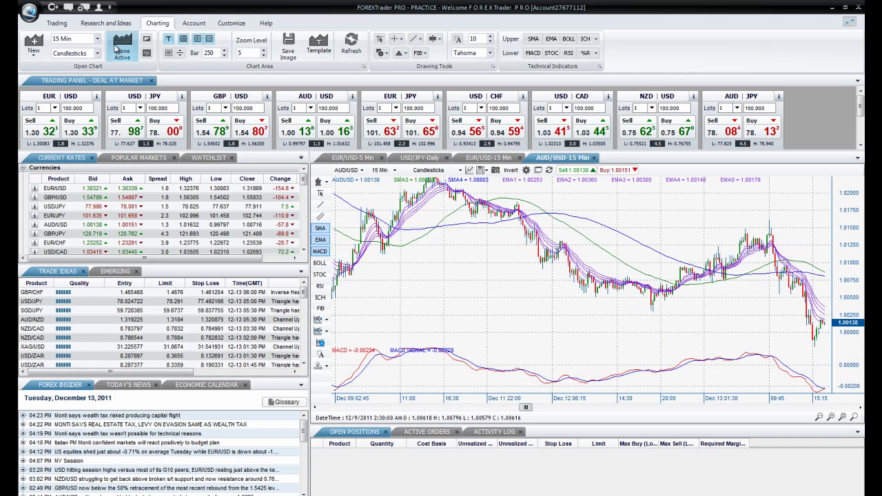
left_click(114, 46)
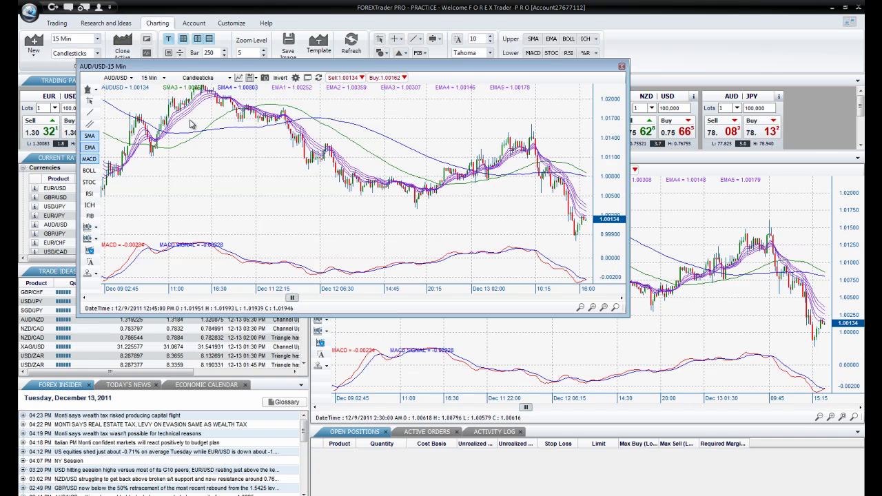
Step: Close the cloned chart, then open and close an inverted AUD/USD chart tab
left_click(622, 67)
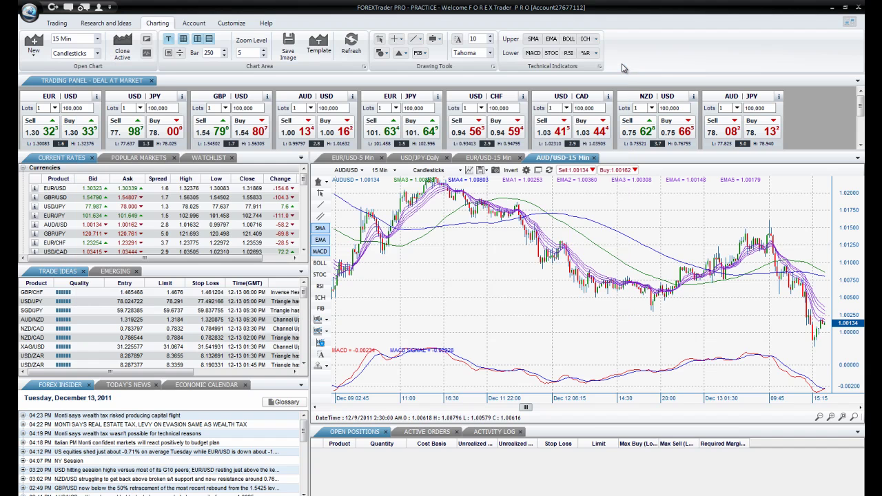
left_click(147, 40)
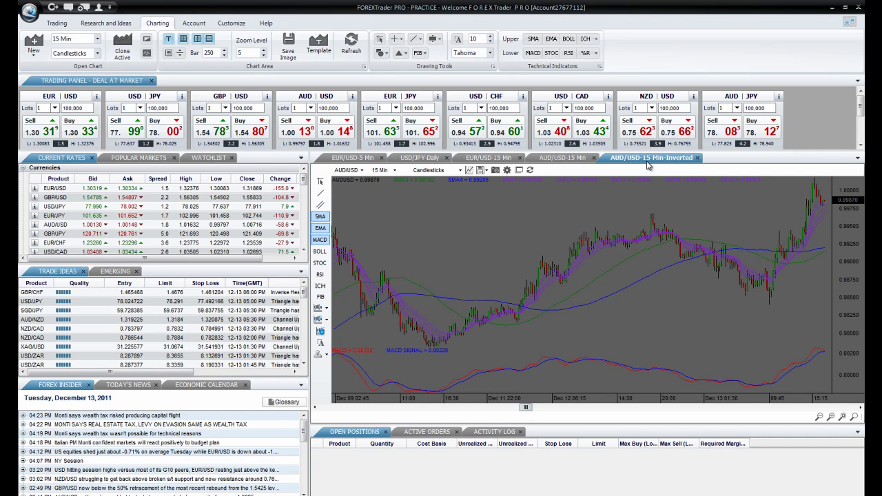
left_click(698, 157)
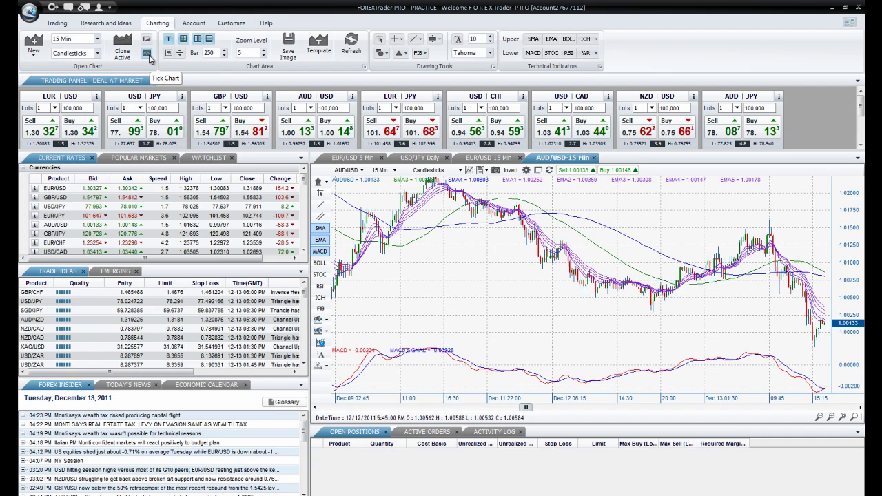
Step: Open and close a tick chart, toggle indicator titles off and on, and toggle grid lines
left_click(148, 55)
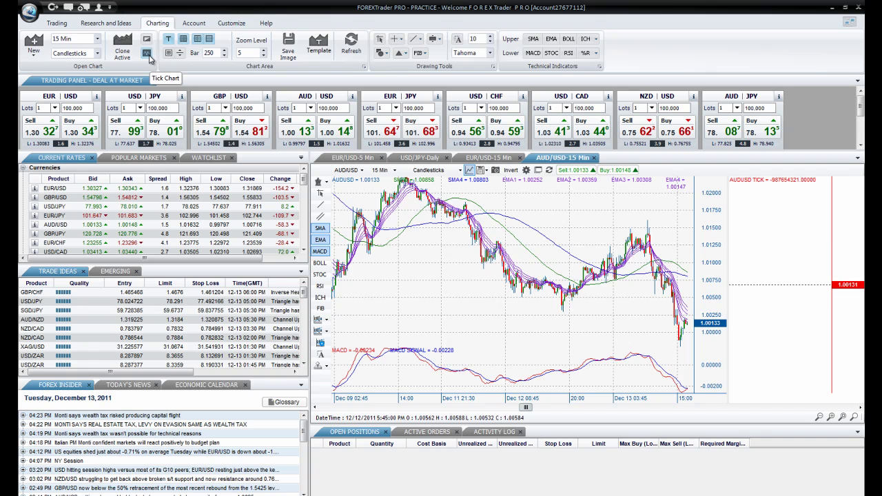
left_click(148, 55)
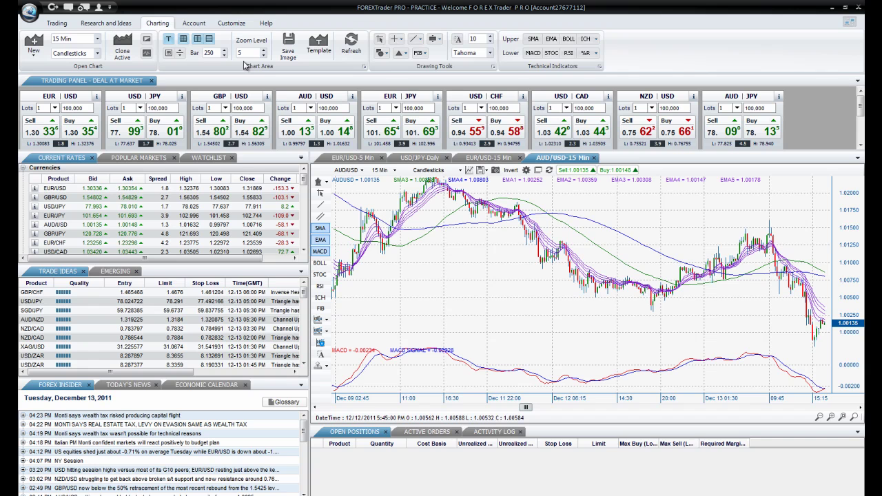
left_click(168, 42)
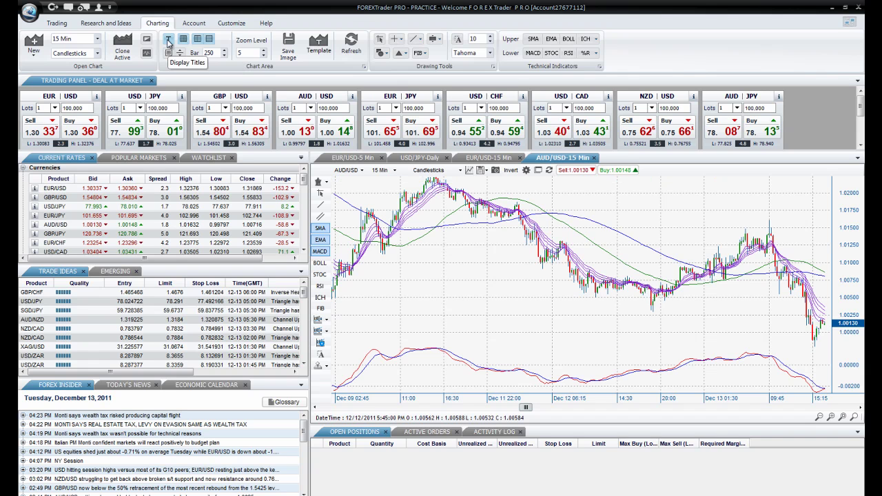
left_click(169, 42)
left_click(182, 40)
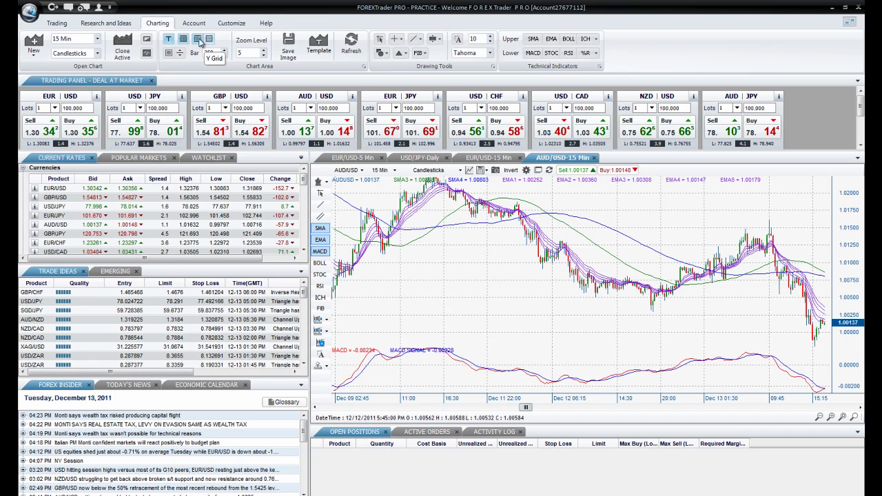
Step: Turn panel borders off and leave panel separators hidden between the chart panes
left_click(170, 57)
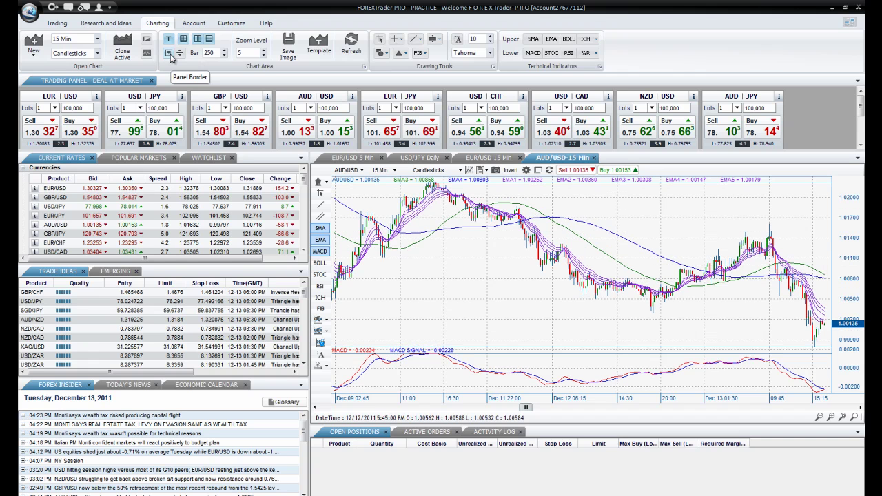
left_click(170, 58)
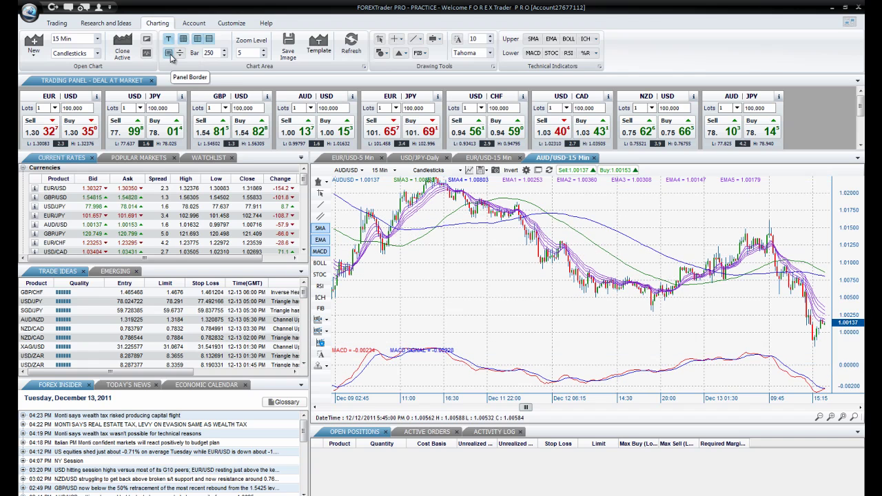
left_click(180, 55)
left_click(181, 56)
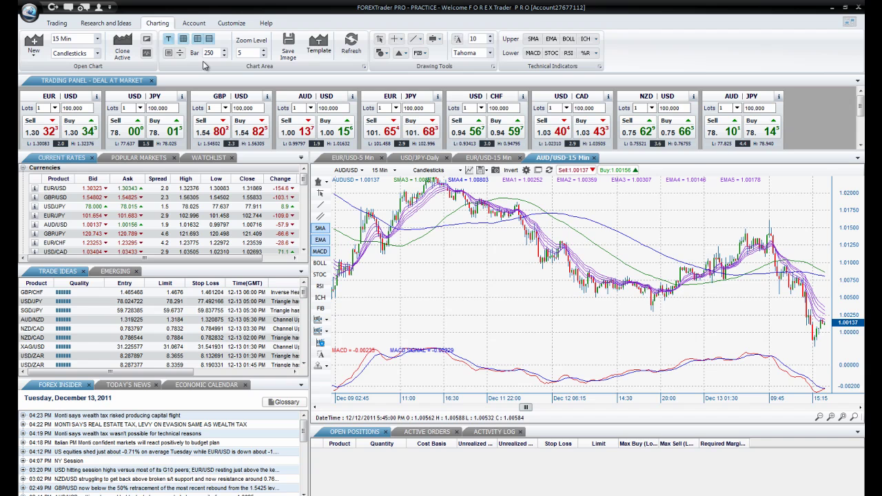
Step: Change the chart's bar count from 250 to 100
double_click(209, 53)
type("100")
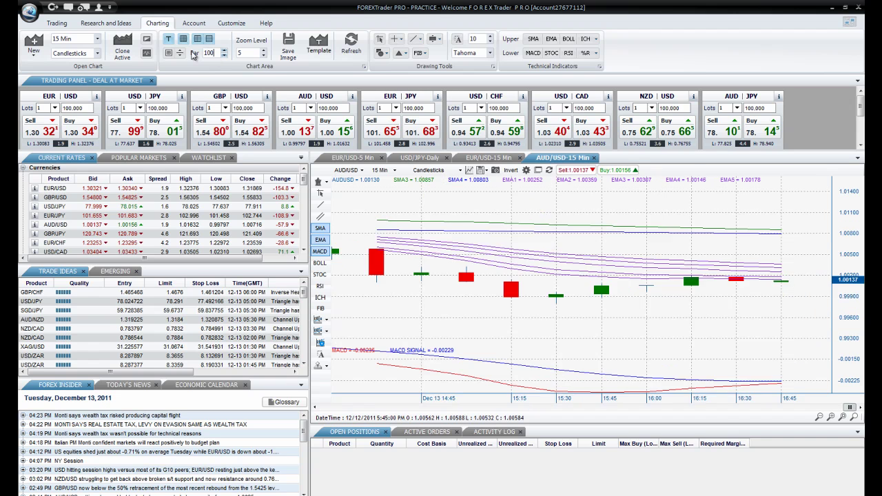
key("Return")
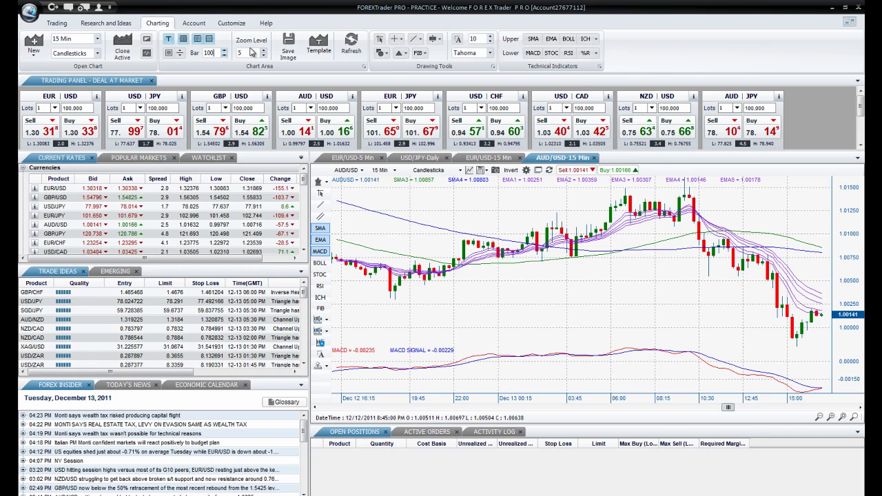
Step: Set the zoom level to 10 and try zooming in and out on the chart
left_click(212, 53)
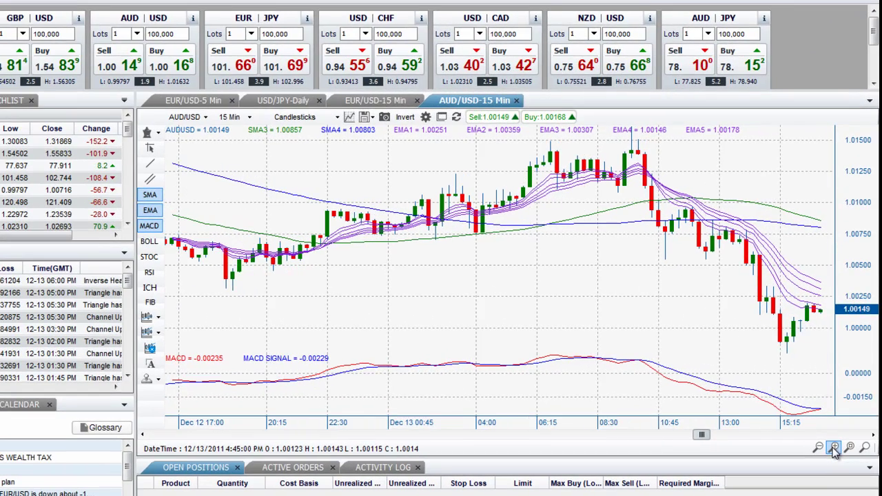
left_click(833, 449)
left_click(834, 449)
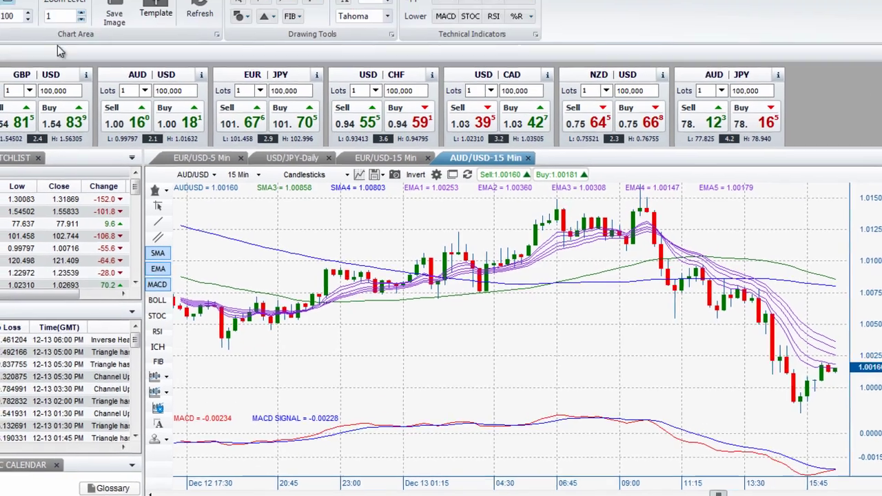
type("0")
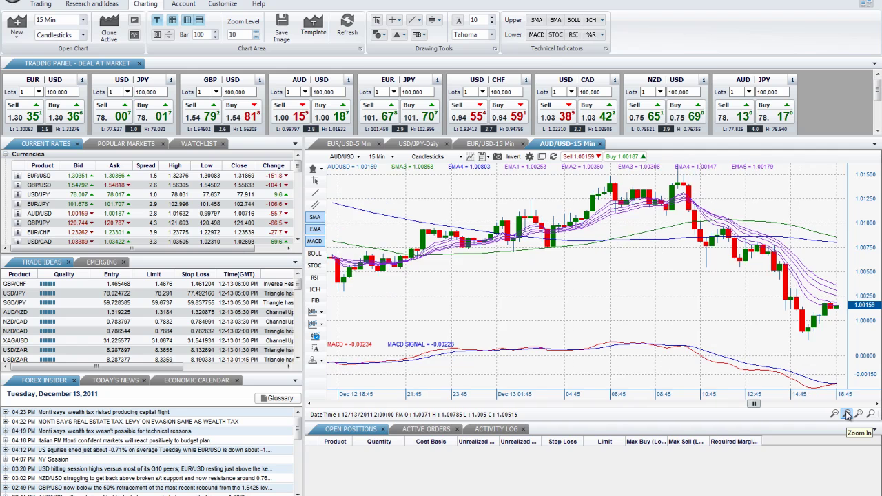
left_click(847, 414)
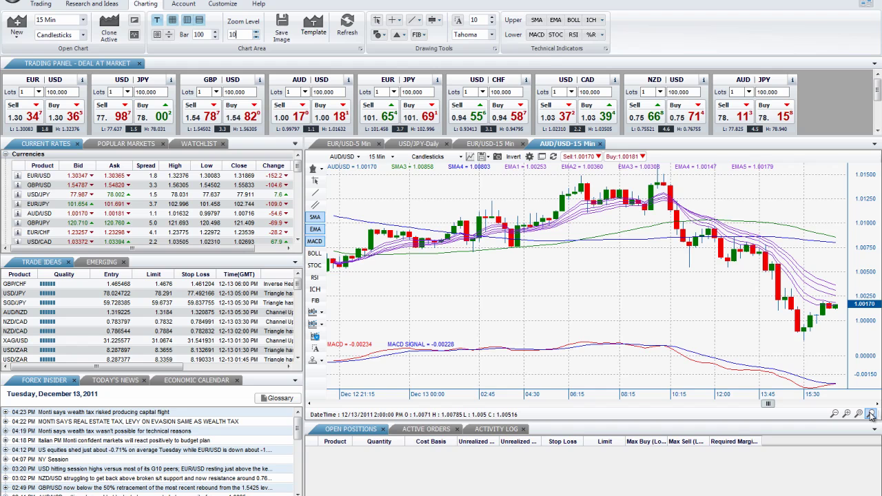
left_click(870, 413)
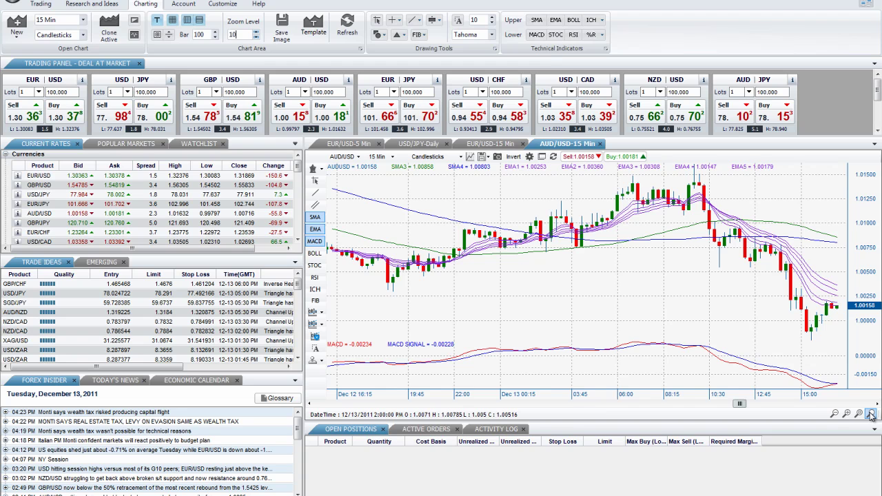
left_click(859, 413)
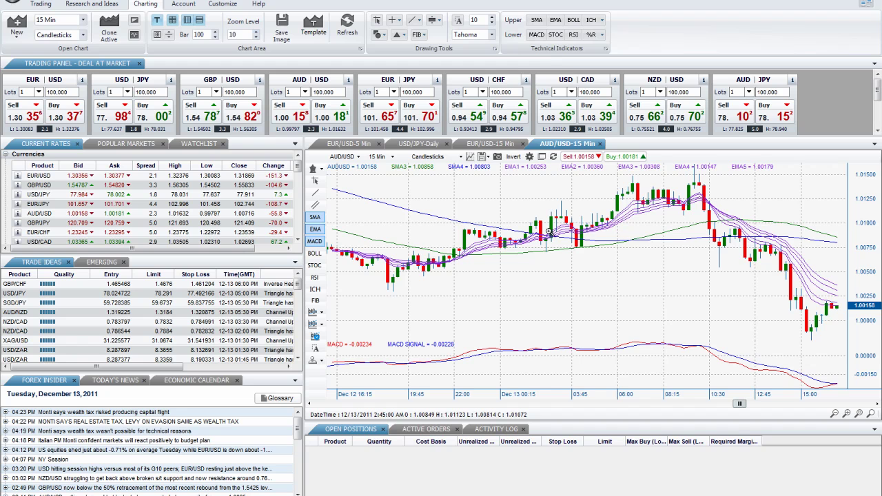
Step: Zoom into a short stretch of recent AUD/USD candles and pan back to earlier hours
left_click_drag(549, 233, 772, 228)
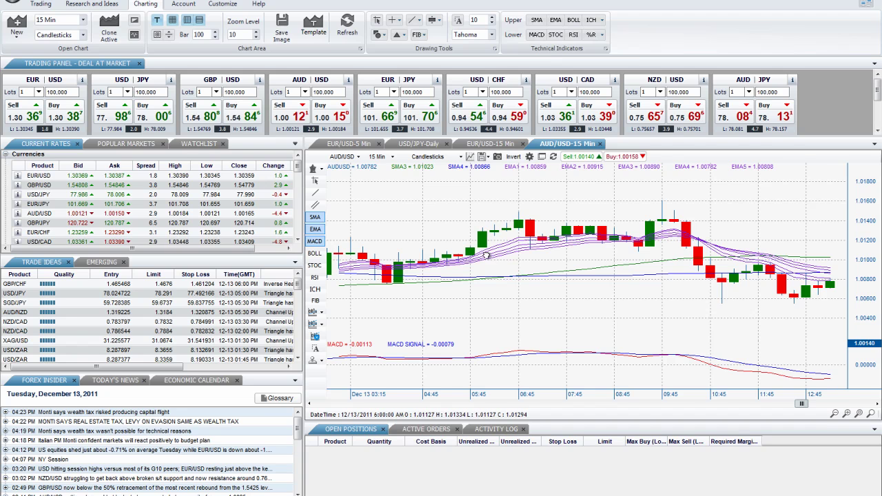
left_click_drag(487, 256, 780, 255)
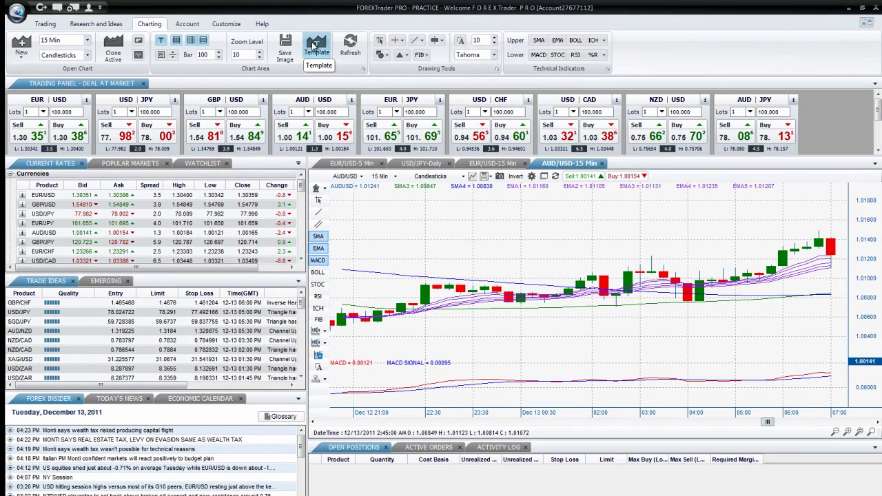
Step: Save the AUD/USD chart's indicator setup as template 'SMA EMA MACD'
left_click(314, 46)
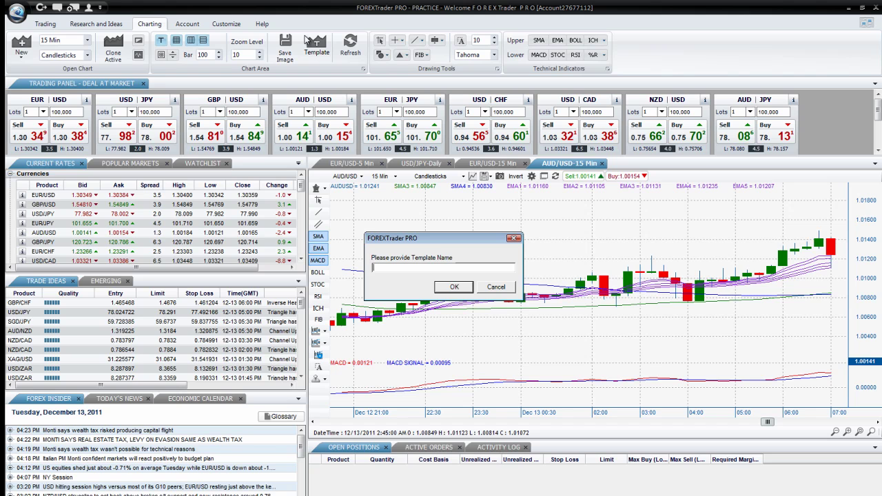
type("SMA ")
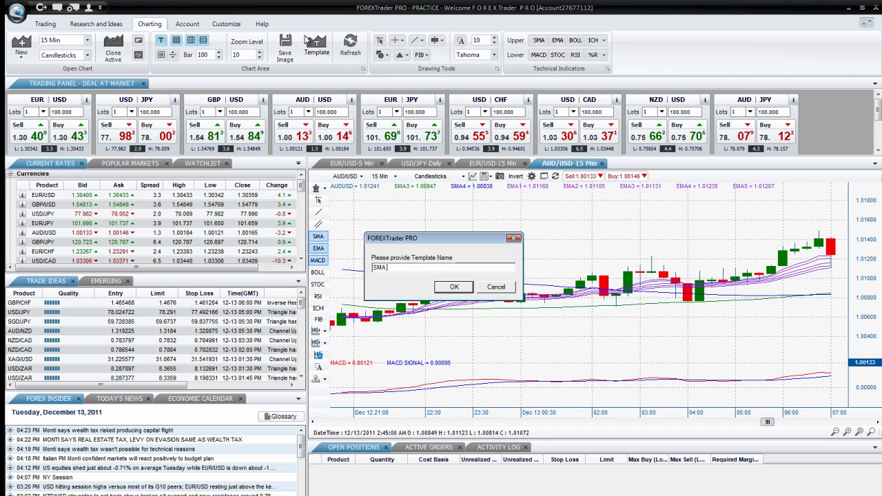
type("EMA MACD")
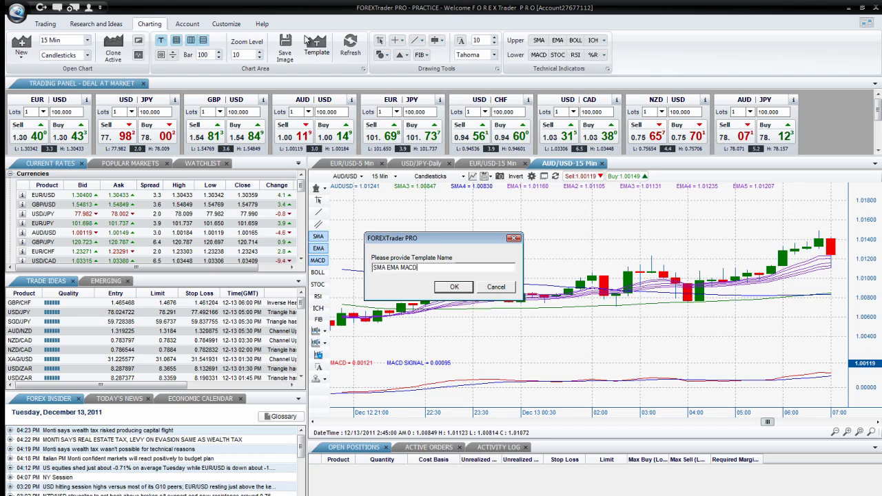
left_click(456, 290)
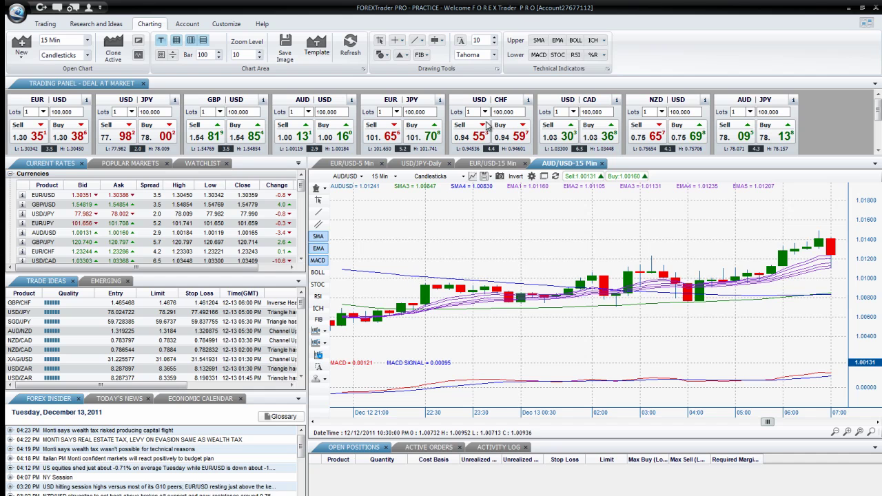
Step: Apply the 'SMA EMA MACD' template to the EUR/USD 15 Min chart and refresh it
left_click(475, 166)
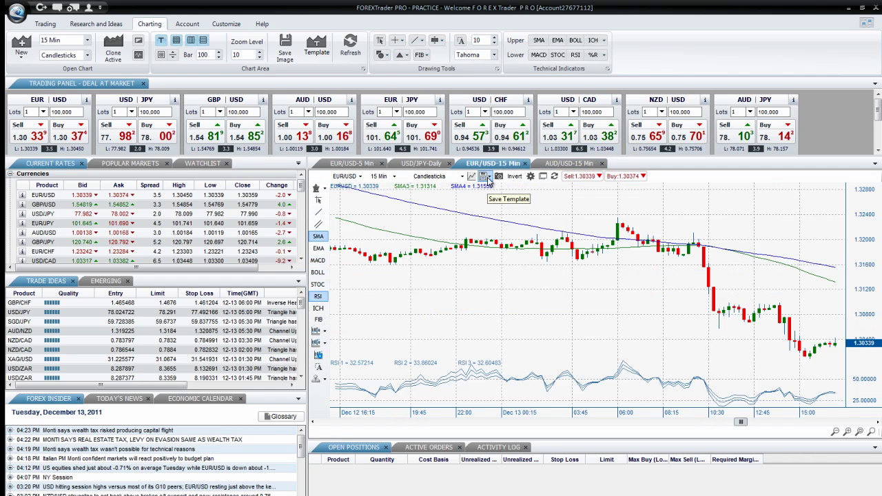
left_click(487, 178)
mouse_move(492, 204)
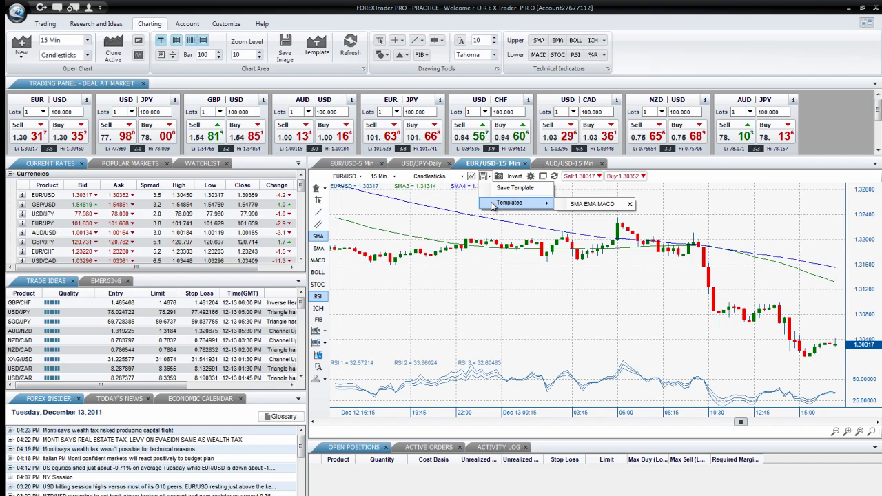
left_click(585, 204)
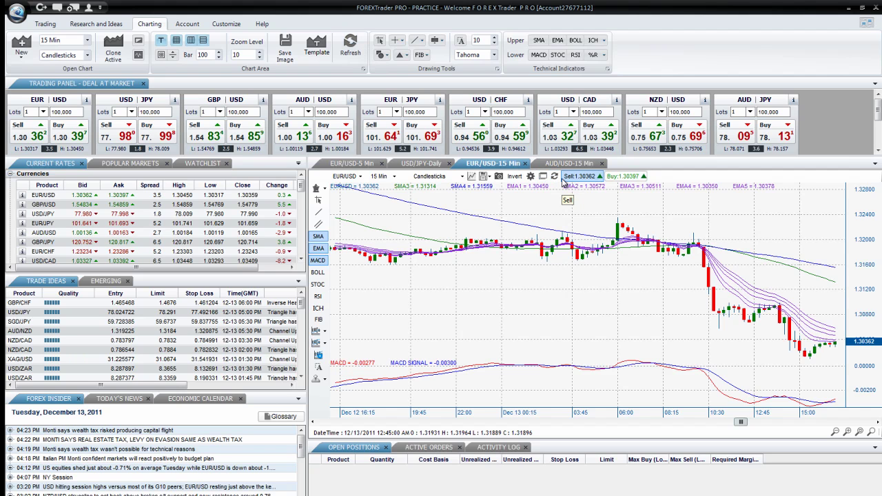
left_click(556, 177)
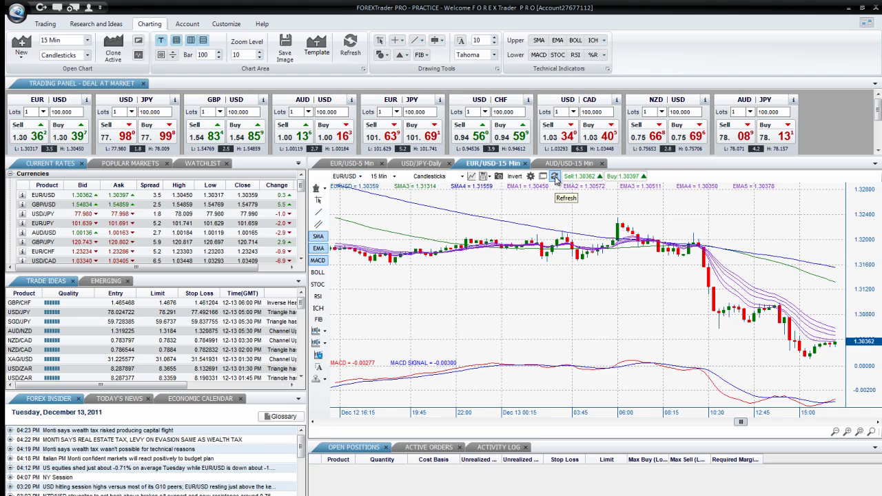